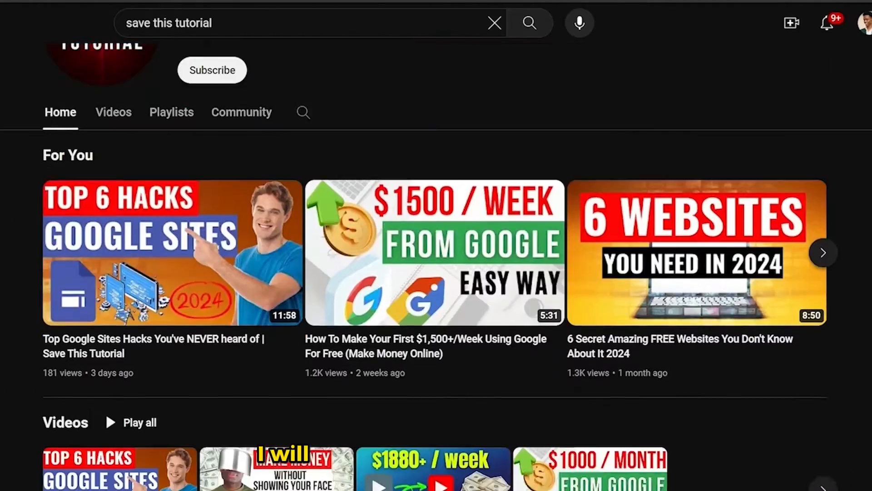
{"action": "scroll", "coordinate": [436, 273], "scroll_direction": "down", "scroll_amount": 15}
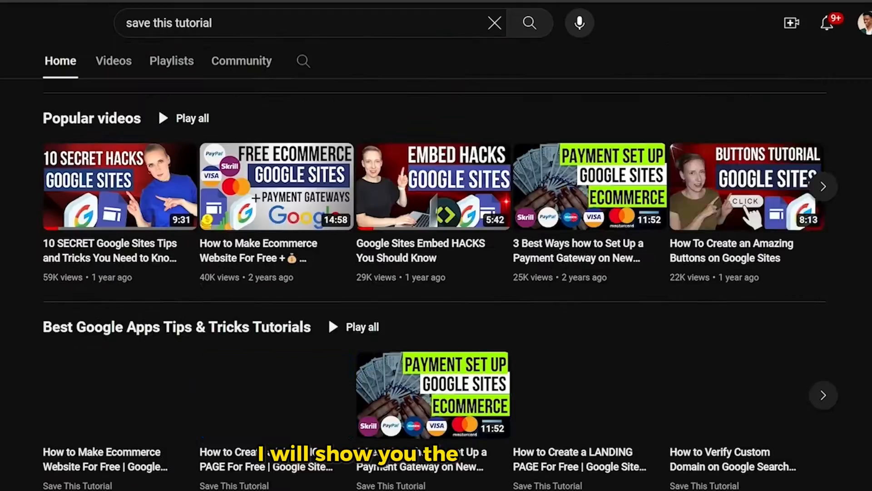
{"action": "scroll", "coordinate": [436, 272], "scroll_direction": "up", "scroll_amount": 18}
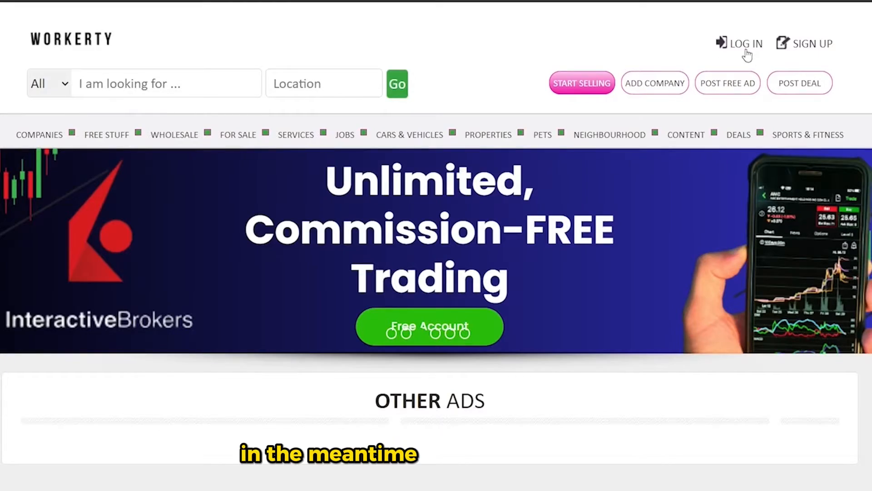
{"action": "left_click", "coordinate": [746, 51]}
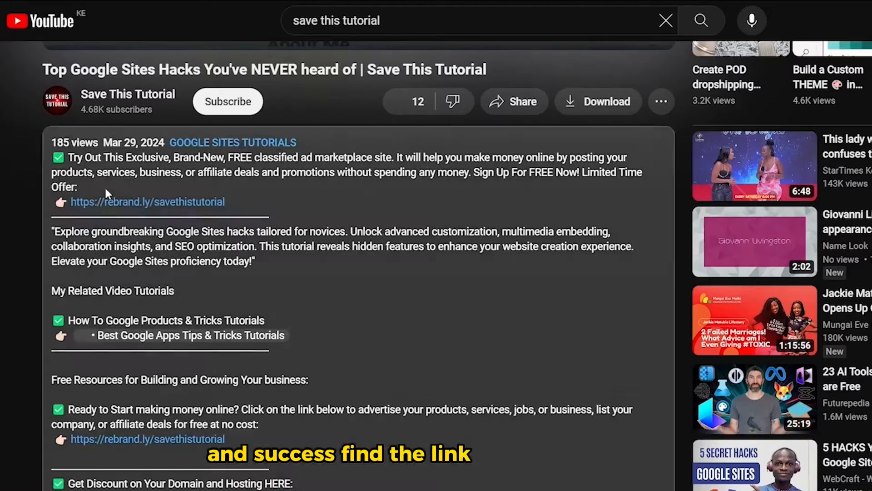
{"action": "scroll", "coordinate": [269, 224], "scroll_direction": "down", "scroll_amount": 5}
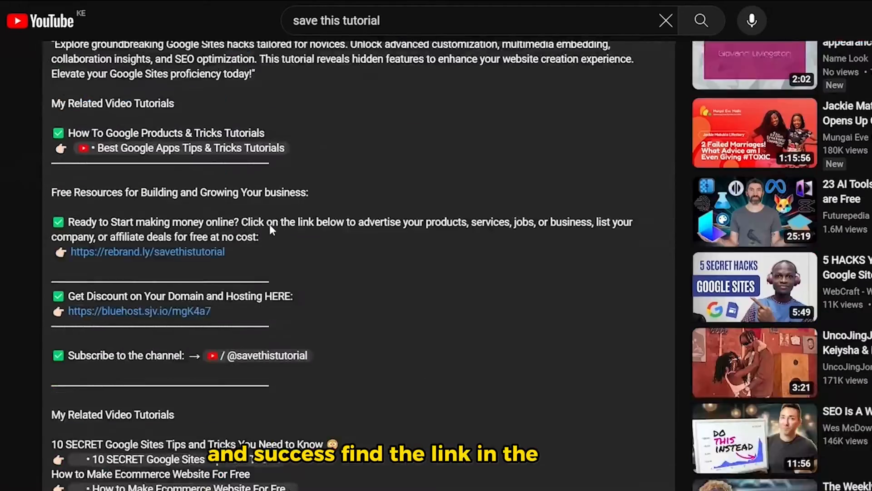
{"action": "scroll", "coordinate": [269, 223], "scroll_direction": "up", "scroll_amount": 6}
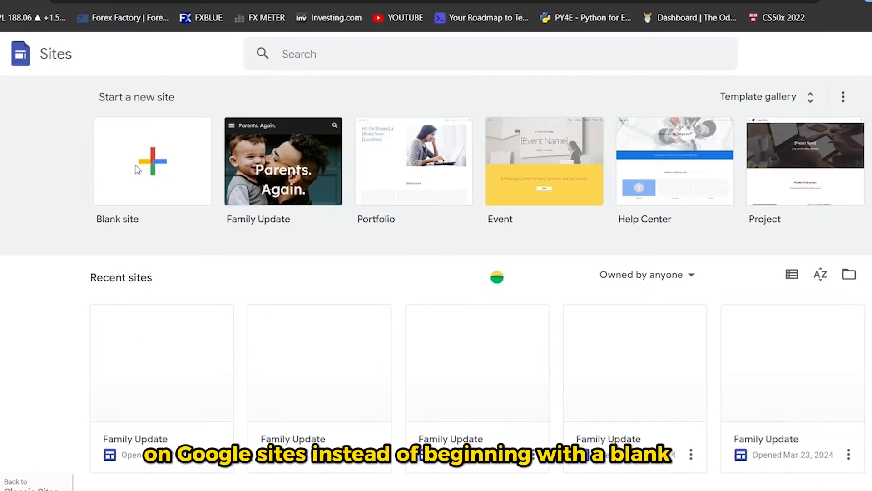
{"action": "left_click", "coordinate": [140, 171]}
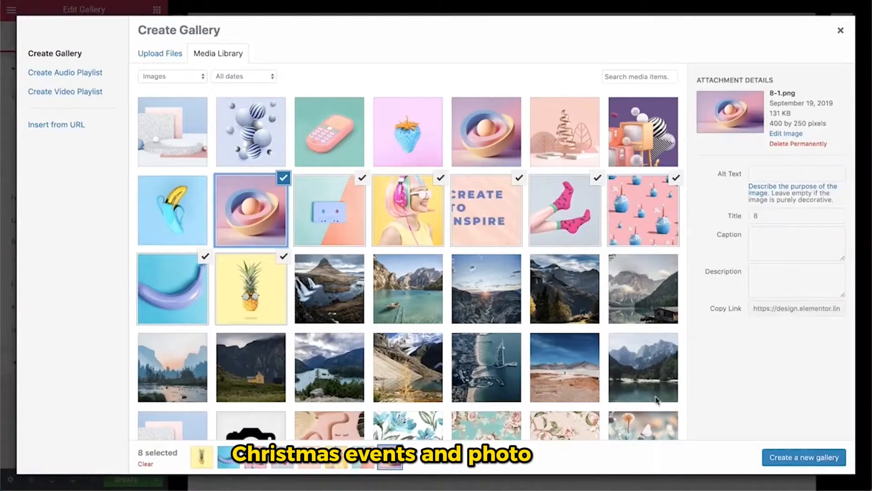
{"action": "left_click", "coordinate": [785, 457]}
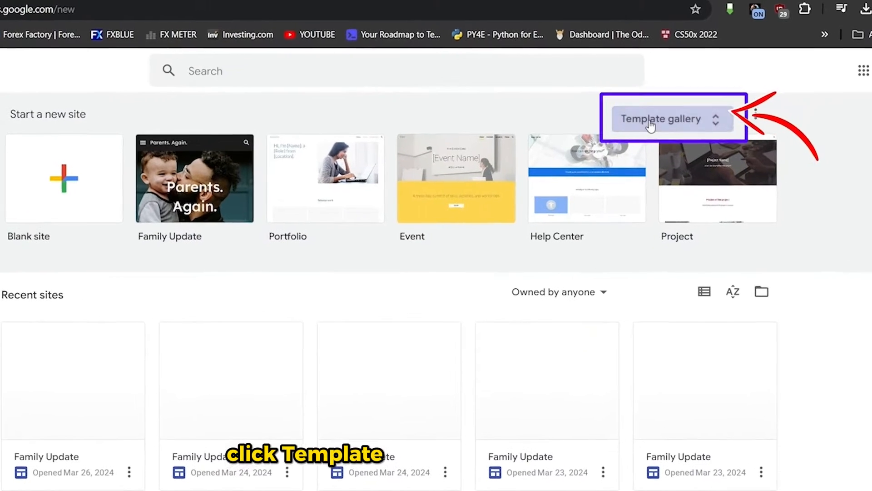
Open the template gallery and create a new site from the Student Portfolio template
{"action": "left_click", "coordinate": [651, 122]}
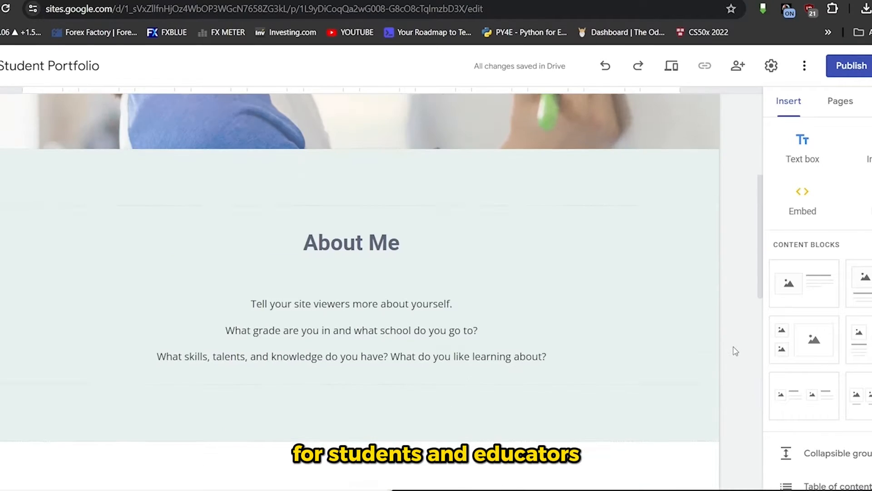
{"action": "scroll", "coordinate": [736, 351], "scroll_direction": "up", "scroll_amount": 8}
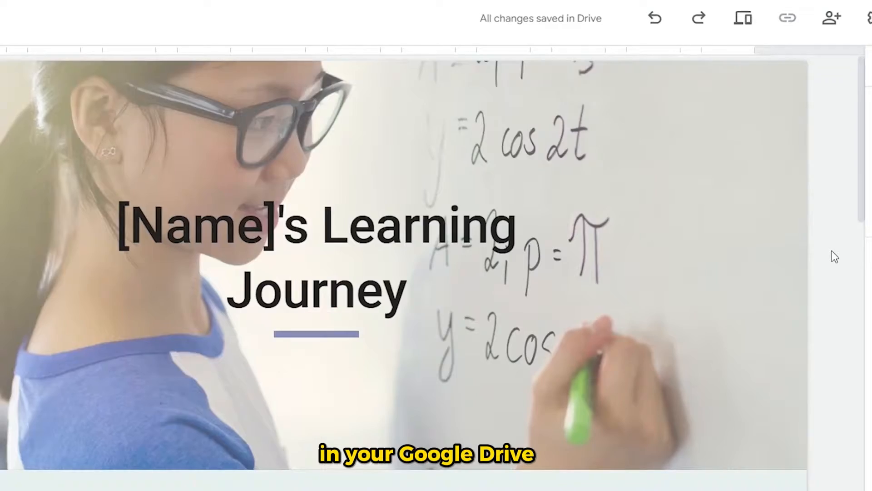
Insert the "Do I Need to Pay ..." video from My Drive below the achievements, strengths and skills section of the page
{"action": "scroll", "coordinate": [822, 263], "scroll_direction": "down", "scroll_amount": 8}
{"action": "scroll", "coordinate": [816, 267], "scroll_direction": "down", "scroll_amount": 12}
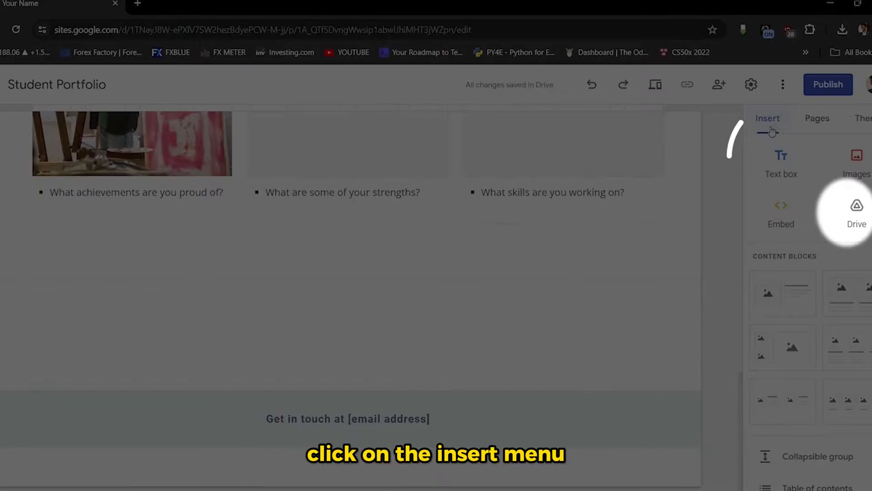
{"action": "left_click", "coordinate": [856, 227]}
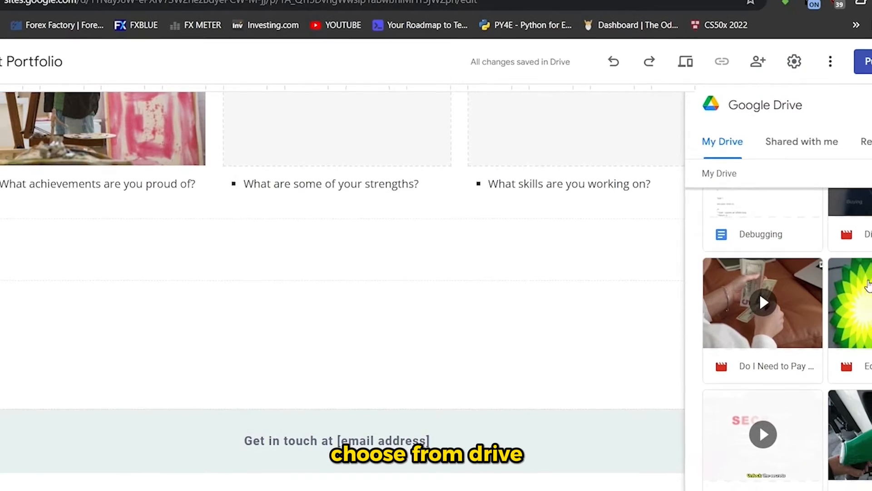
{"action": "scroll", "coordinate": [868, 284], "scroll_direction": "down", "scroll_amount": 2}
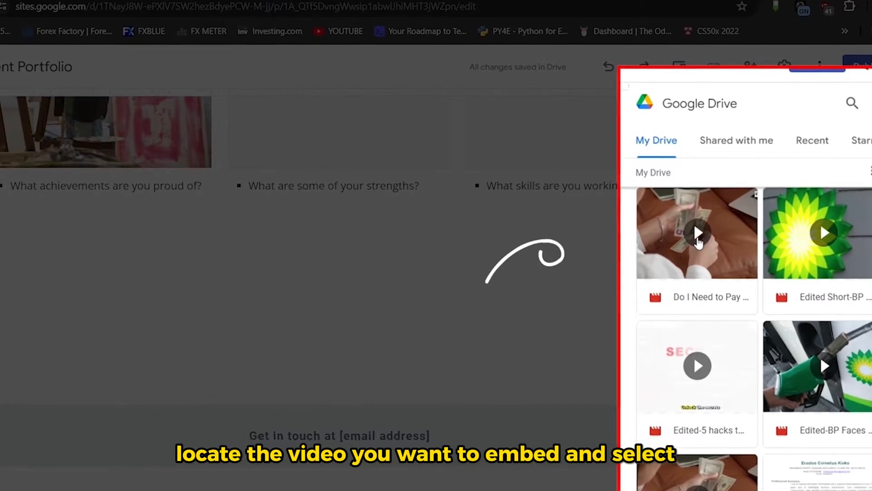
{"action": "left_click", "coordinate": [699, 239]}
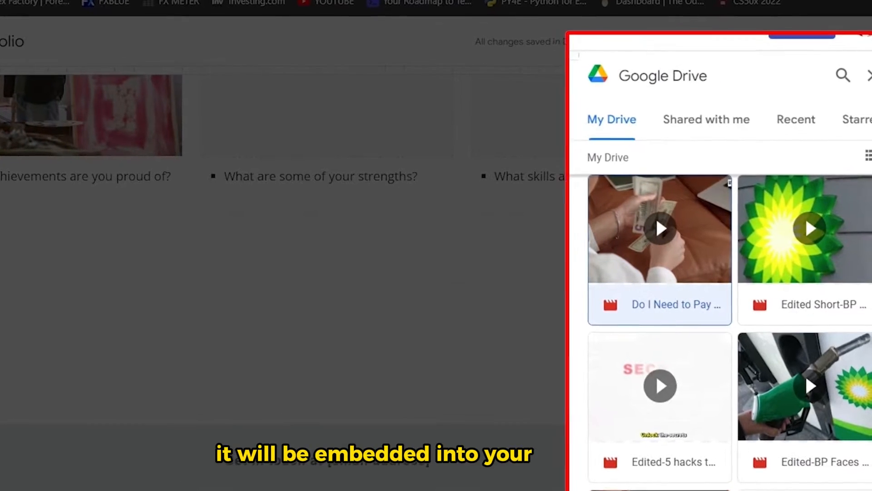
{"action": "left_click", "coordinate": [805, 42]}
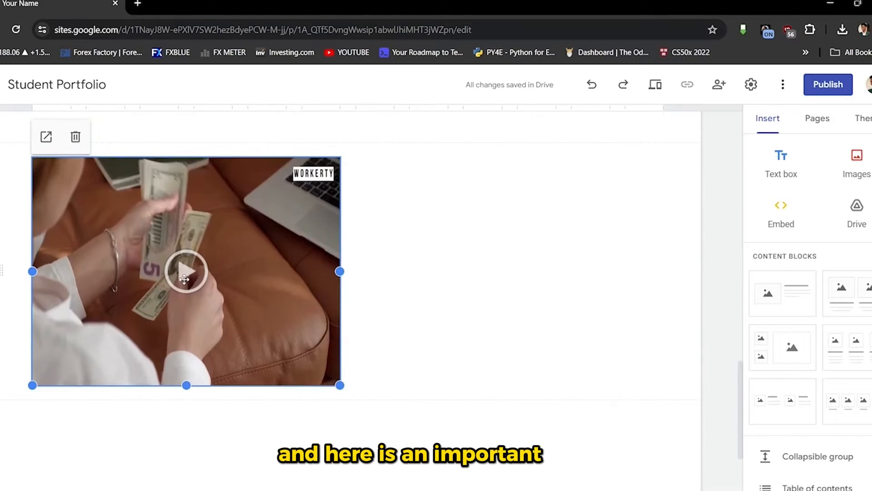
{"action": "left_click", "coordinate": [377, 267]}
{"action": "left_click", "coordinate": [265, 260]}
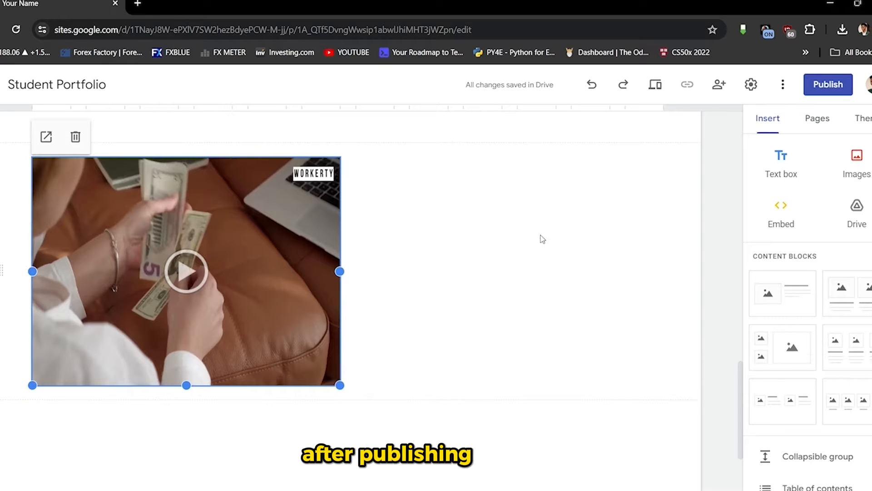
Publish the Student Portfolio site and copy its published link
{"action": "left_click", "coordinate": [593, 411]}
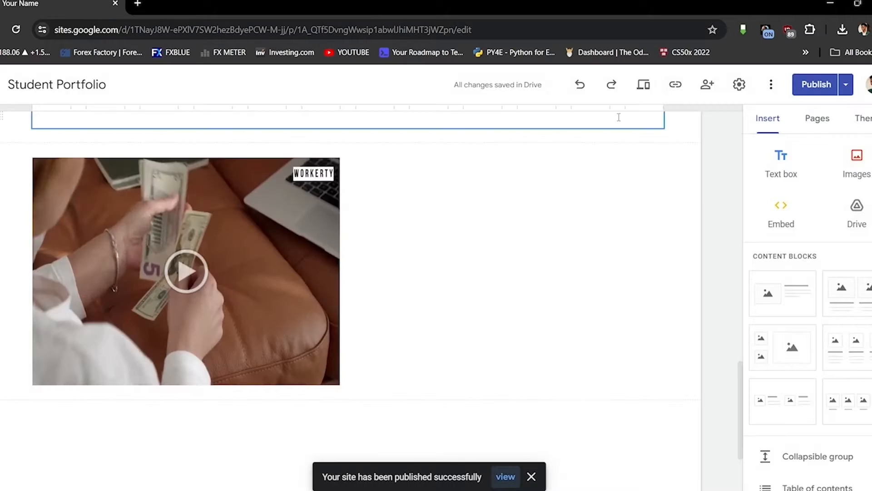
{"action": "left_click", "coordinate": [675, 91]}
{"action": "left_click", "coordinate": [568, 285]}
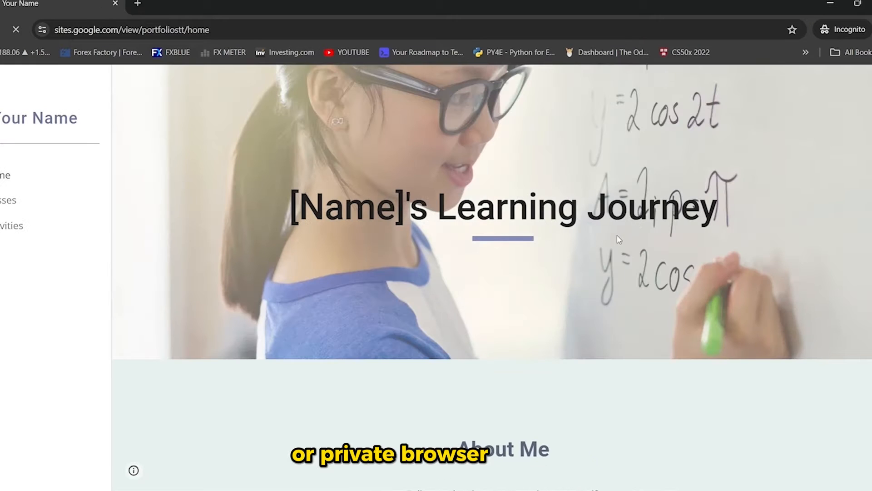
Open the published site in an incognito window and check how the embedded video loads for visitors
{"action": "scroll", "coordinate": [721, 320], "scroll_direction": "down", "scroll_amount": 8}
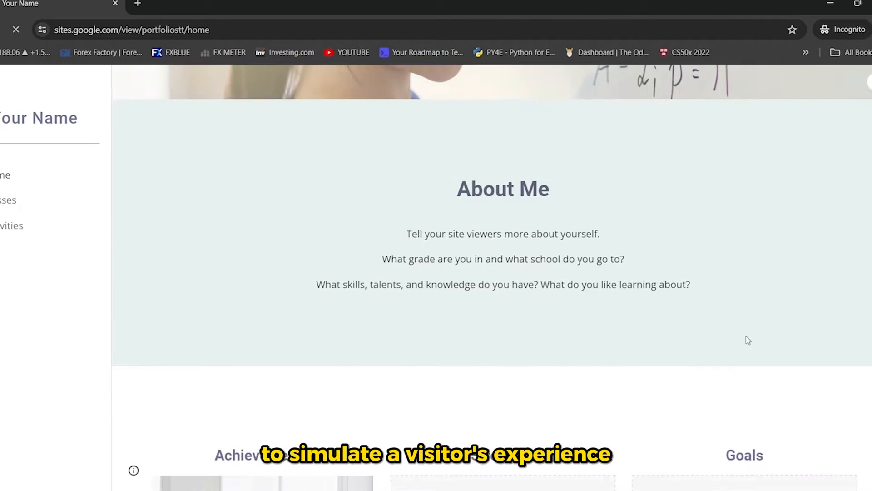
{"action": "scroll", "coordinate": [748, 341], "scroll_direction": "down", "scroll_amount": 8}
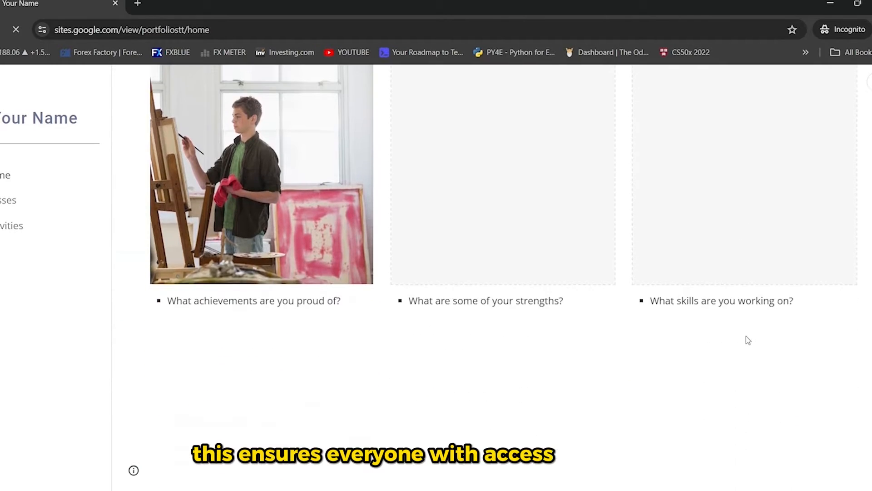
{"action": "scroll", "coordinate": [746, 336], "scroll_direction": "up", "scroll_amount": 2}
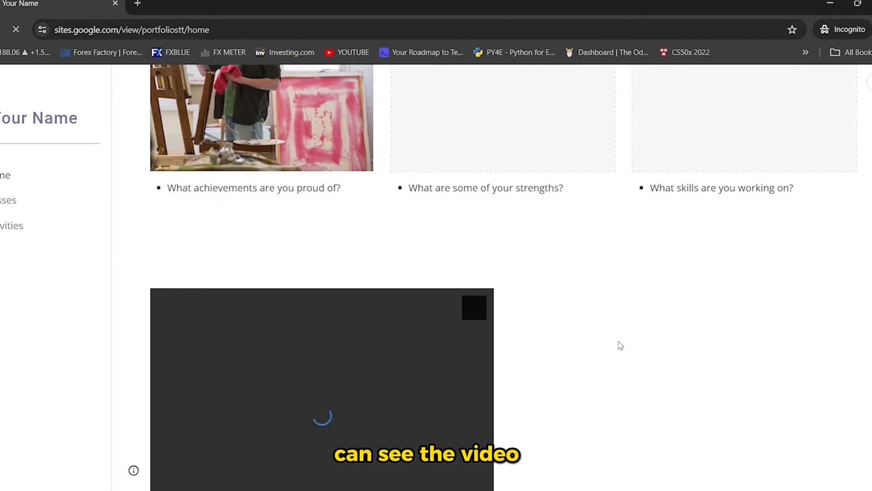
{"action": "scroll", "coordinate": [607, 342], "scroll_direction": "down", "scroll_amount": 1}
{"action": "scroll", "coordinate": [610, 345], "scroll_direction": "down", "scroll_amount": 1}
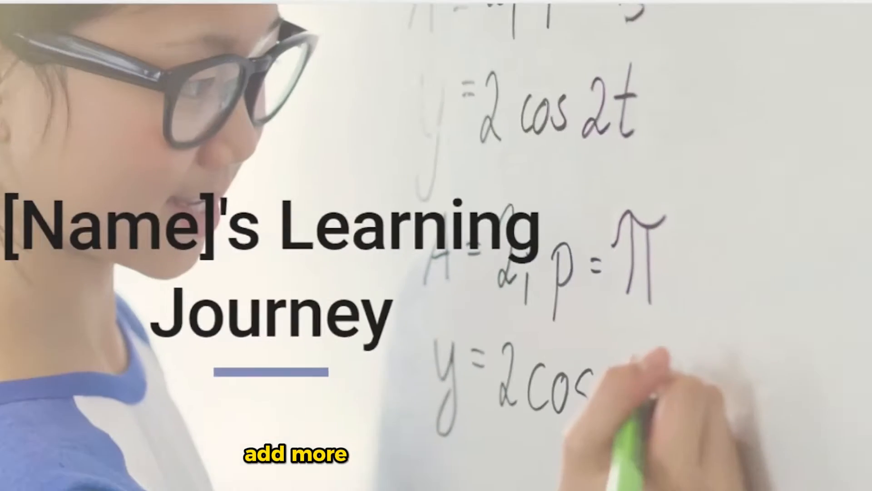
Review the layout of the embedded Drive videos on the portfolio home page in the editor
{"action": "scroll", "coordinate": [720, 309], "scroll_direction": "down", "scroll_amount": 3}
{"action": "scroll", "coordinate": [720, 313], "scroll_direction": "down", "scroll_amount": 12}
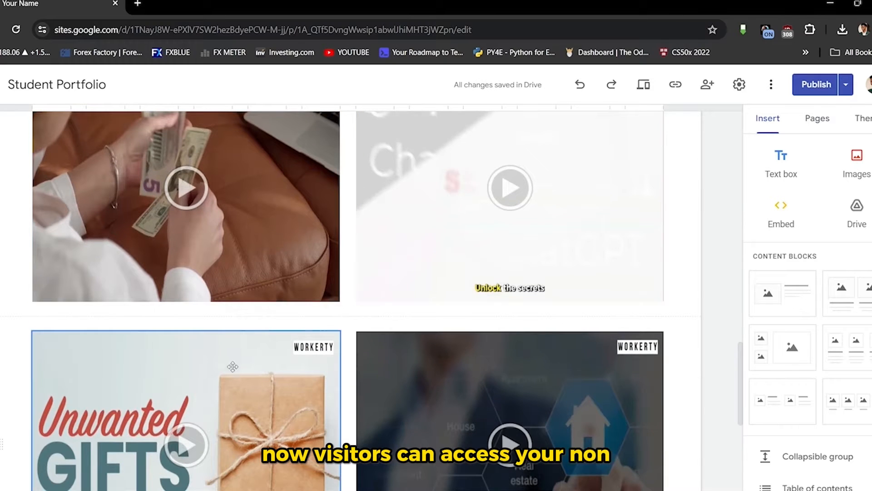
{"action": "scroll", "coordinate": [590, 403], "scroll_direction": "down", "scroll_amount": 2}
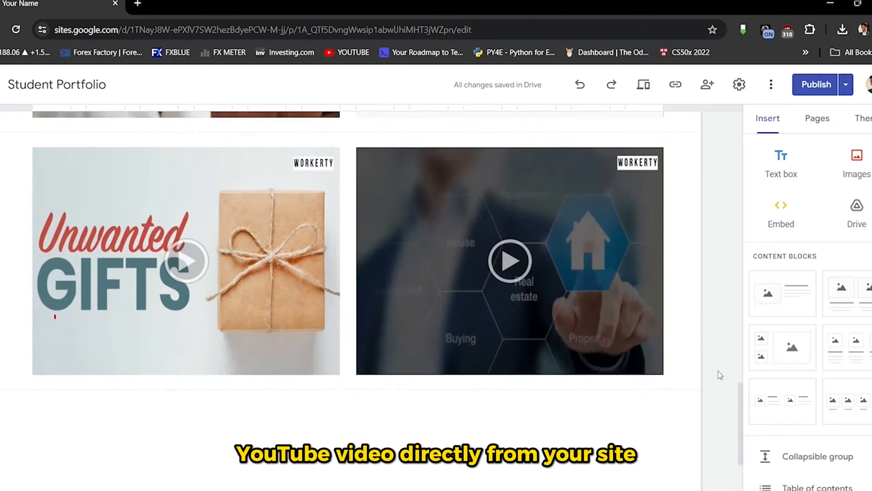
{"action": "scroll", "coordinate": [721, 375], "scroll_direction": "up", "scroll_amount": 10}
{"action": "scroll", "coordinate": [720, 375], "scroll_direction": "down", "scroll_amount": 4}
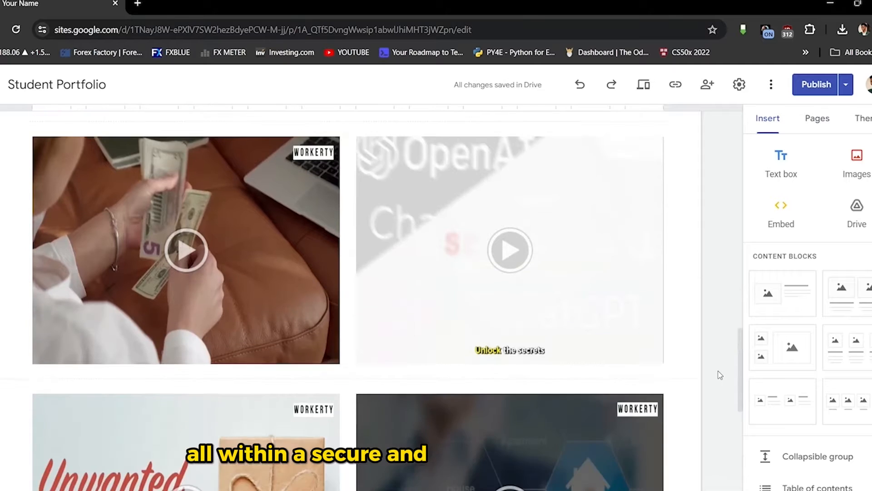
{"action": "scroll", "coordinate": [721, 375], "scroll_direction": "up", "scroll_amount": 7}
{"action": "scroll", "coordinate": [720, 375], "scroll_direction": "up", "scroll_amount": 8}
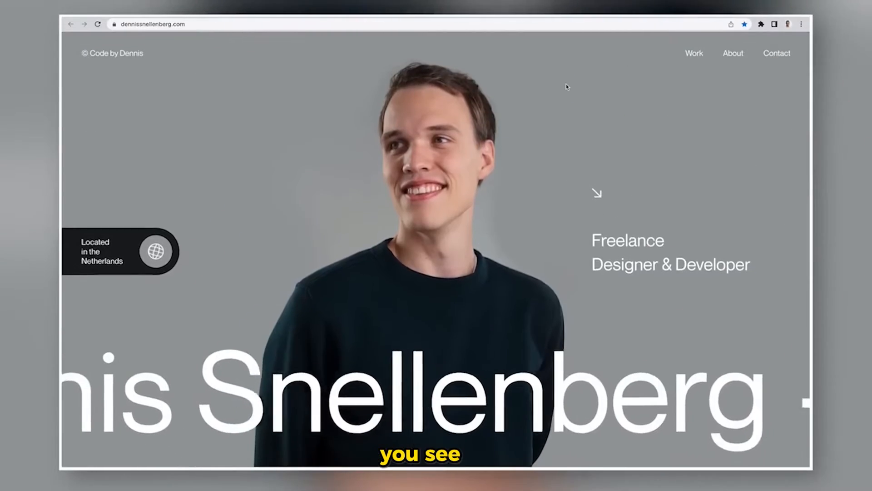
{"action": "scroll", "coordinate": [417, 293], "scroll_direction": "down", "scroll_amount": 5}
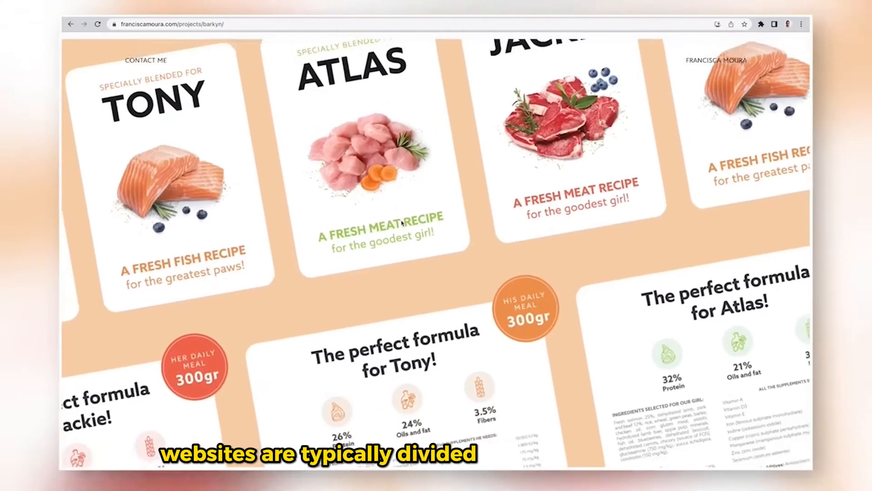
{"action": "scroll", "coordinate": [399, 220], "scroll_direction": "down", "scroll_amount": 1}
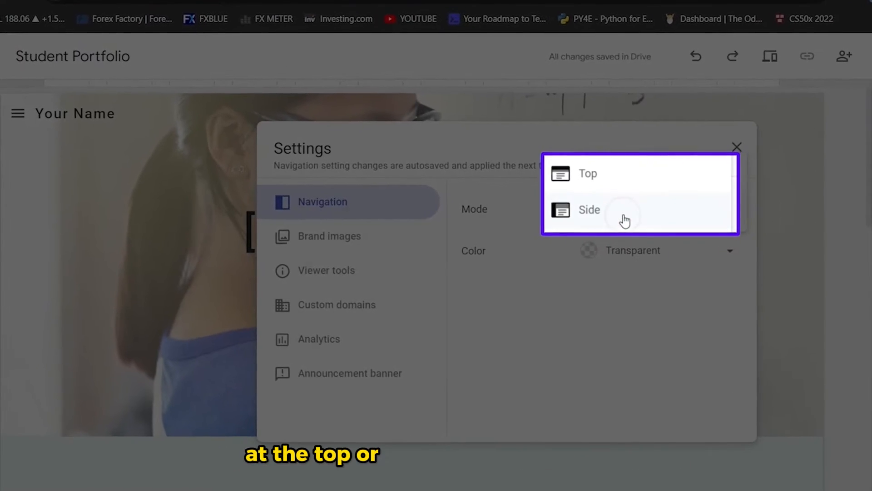
Set the site's navigation mode to Top in the site settings
{"action": "left_click", "coordinate": [609, 177]}
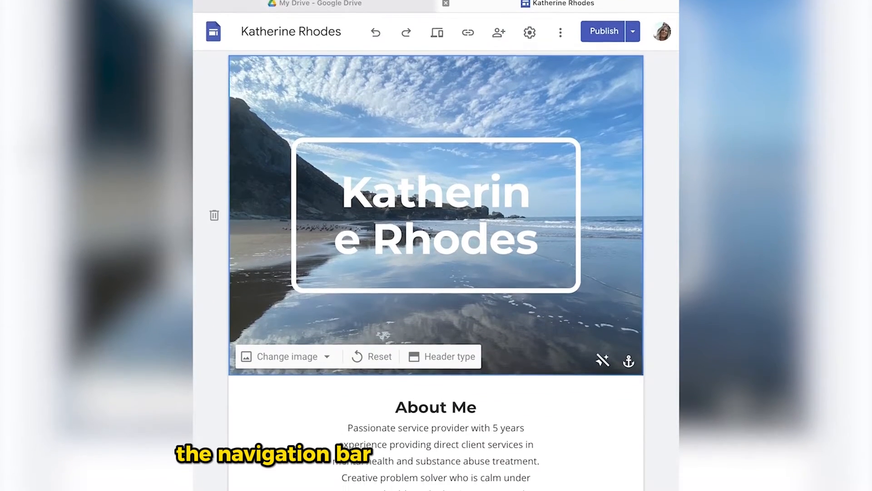
{"action": "scroll", "coordinate": [437, 245], "scroll_direction": "down", "scroll_amount": 5}
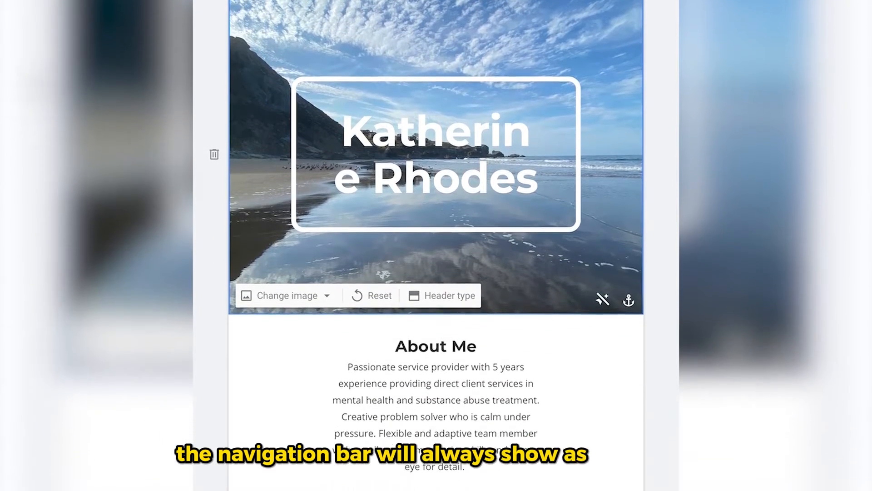
{"action": "scroll", "coordinate": [436, 245], "scroll_direction": "down", "scroll_amount": 2}
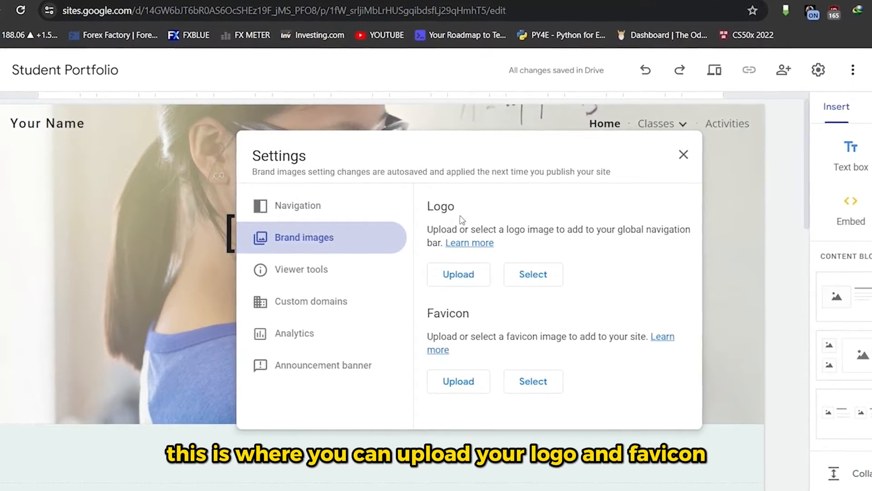
In the viewer tools settings, turn the page last updated time off and back on
{"action": "left_click", "coordinate": [307, 274]}
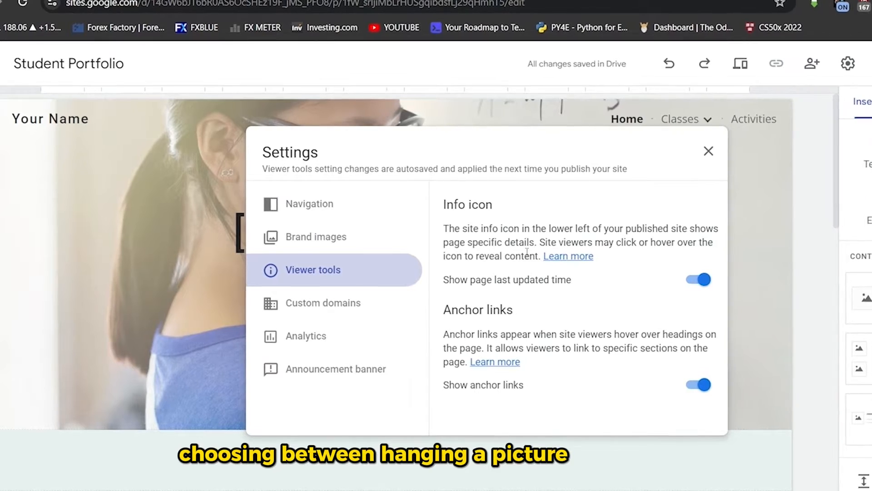
{"action": "left_click", "coordinate": [702, 281]}
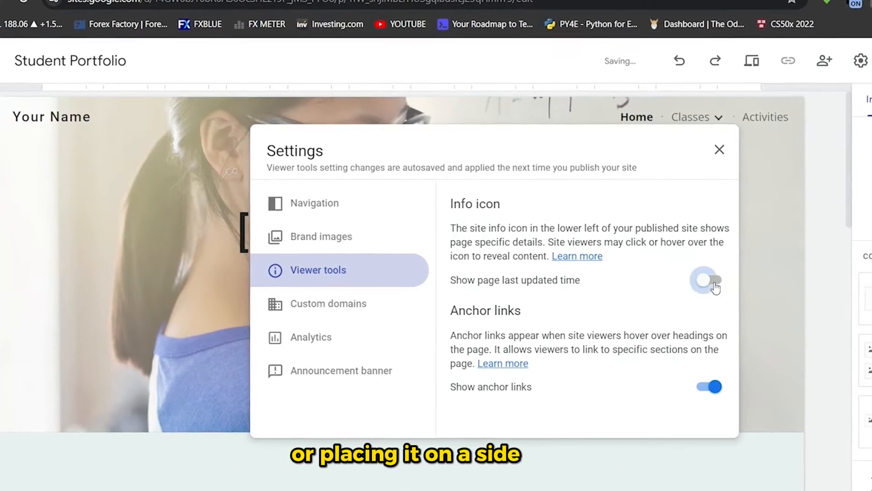
{"action": "left_click", "coordinate": [715, 284]}
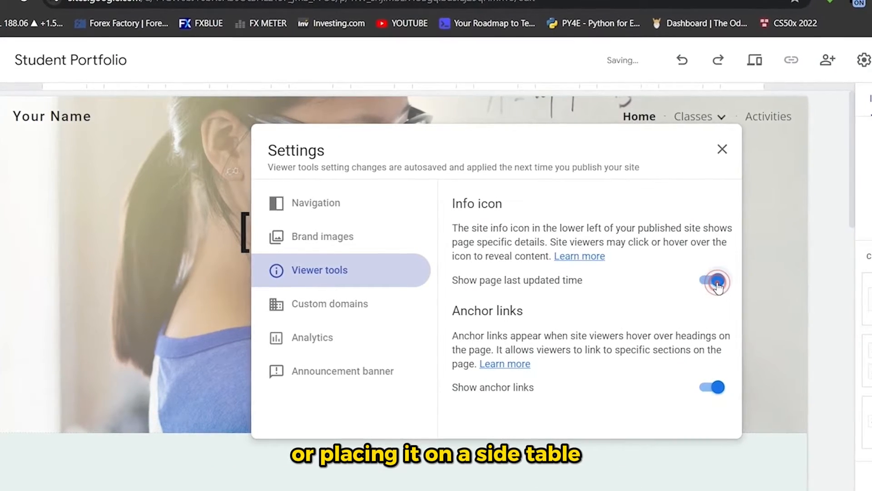
Open the custom domain setup form in the site settings and cancel it
{"action": "left_click", "coordinate": [347, 309]}
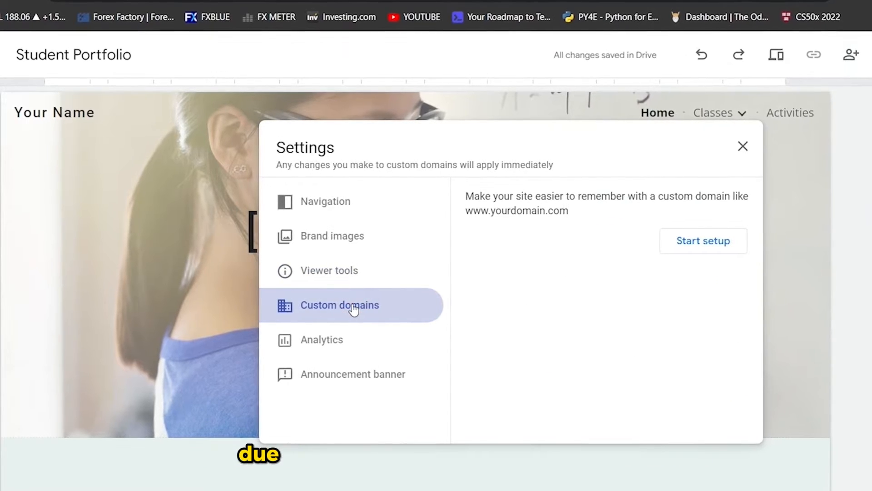
{"action": "left_click", "coordinate": [704, 246]}
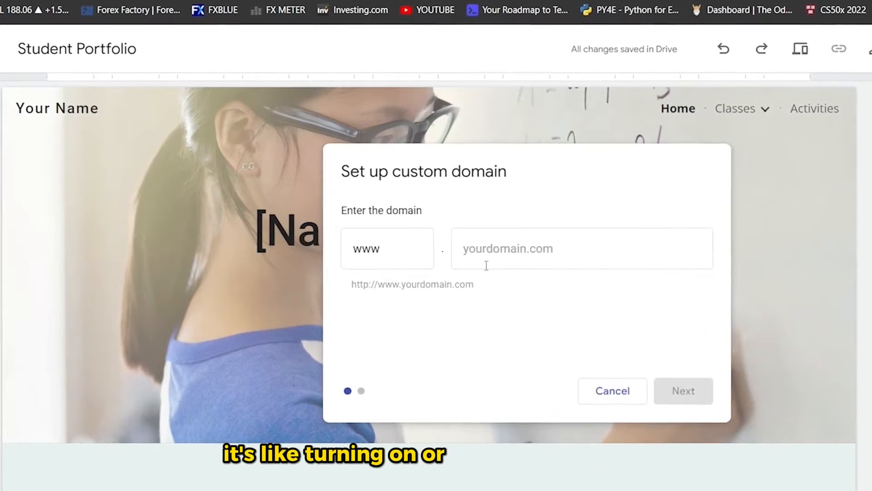
{"action": "left_click", "coordinate": [614, 399]}
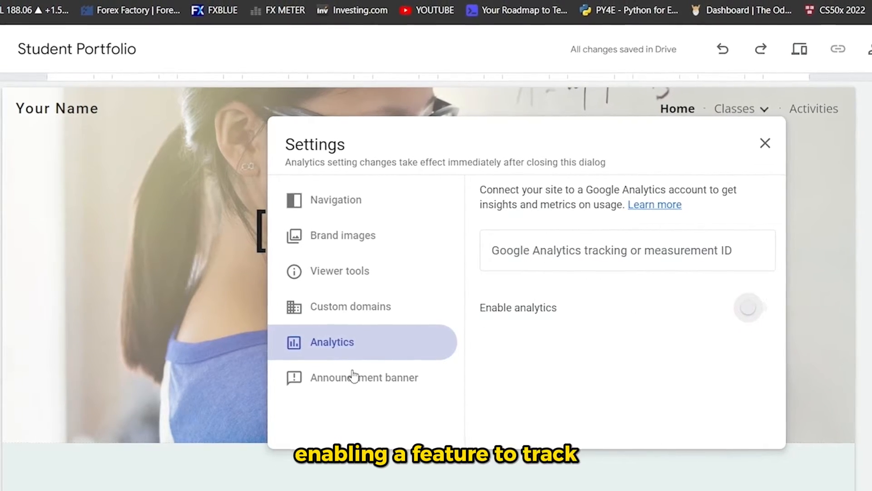
View the announcement banner settings and the colors available for the banner
{"action": "left_click", "coordinate": [346, 385]}
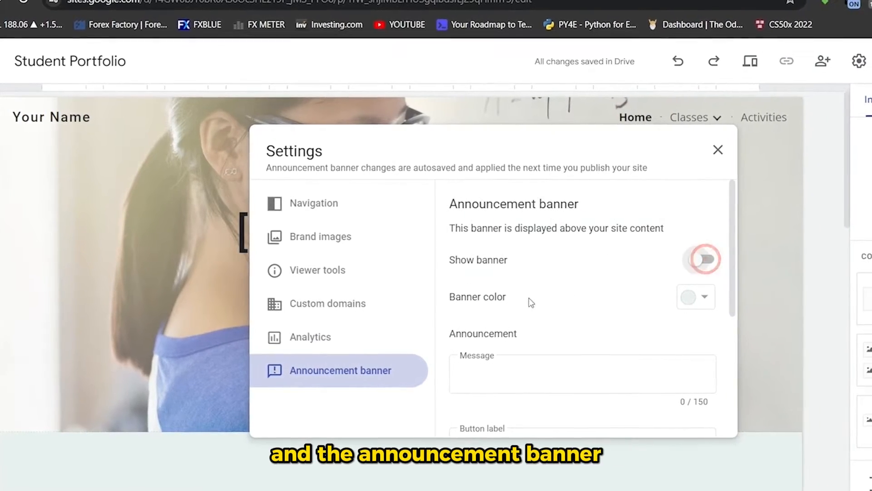
{"action": "left_click", "coordinate": [692, 300]}
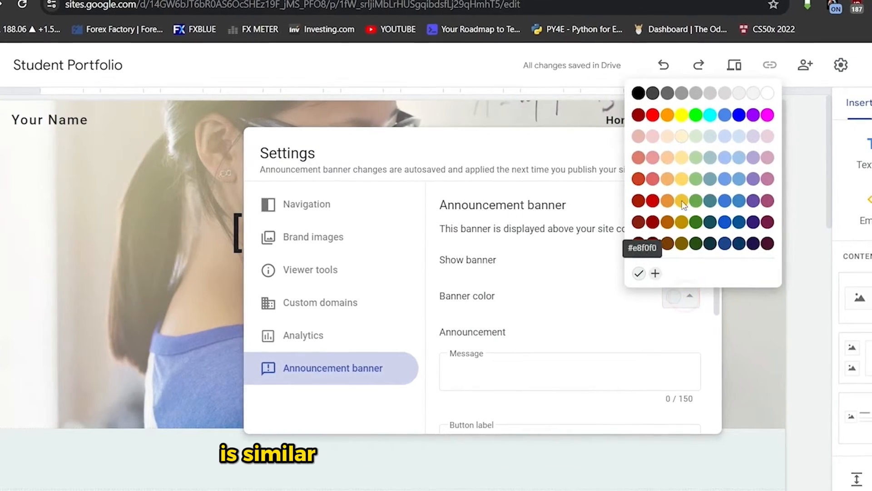
{"action": "left_click", "coordinate": [616, 309]}
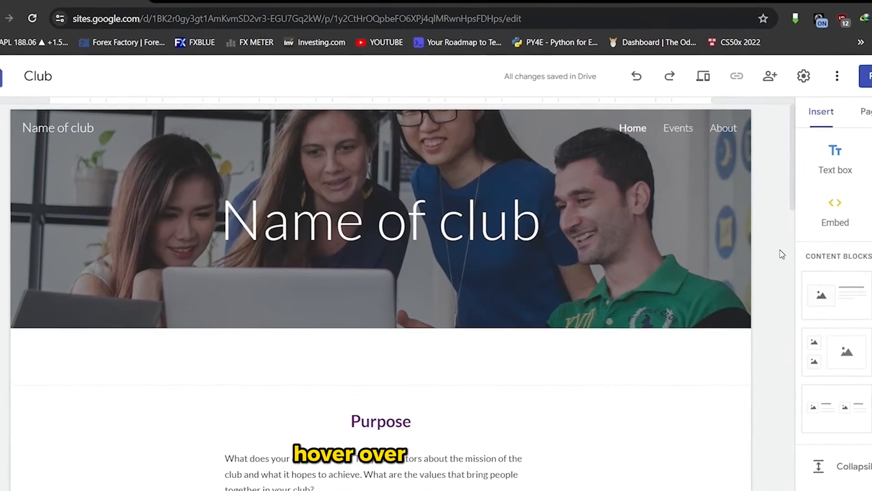
Replace the Club site's header image with an uploaded picture of a hooded hacker in front of monitors
{"action": "mouse_move", "coordinate": [275, 213]}
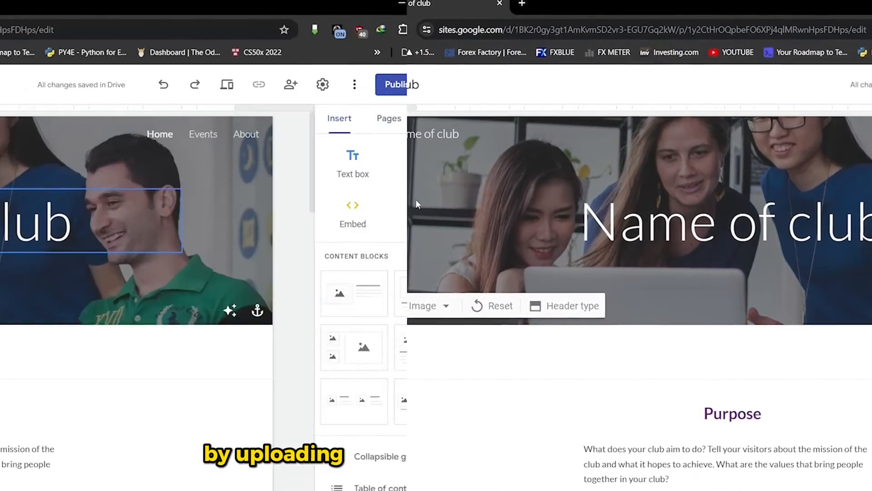
{"action": "left_click", "coordinate": [48, 309]}
{"action": "left_click", "coordinate": [34, 345]}
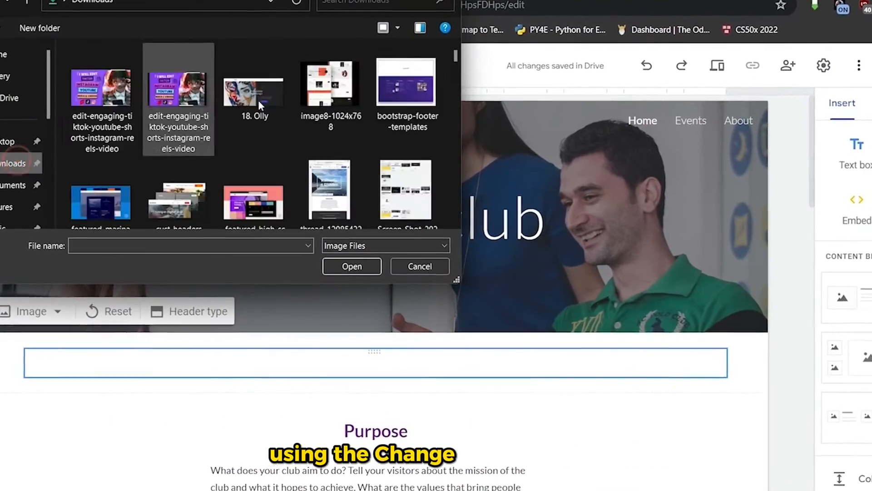
{"action": "scroll", "coordinate": [269, 171], "scroll_direction": "down", "scroll_amount": 5}
{"action": "left_click", "coordinate": [88, 120]}
{"action": "left_click", "coordinate": [353, 266]}
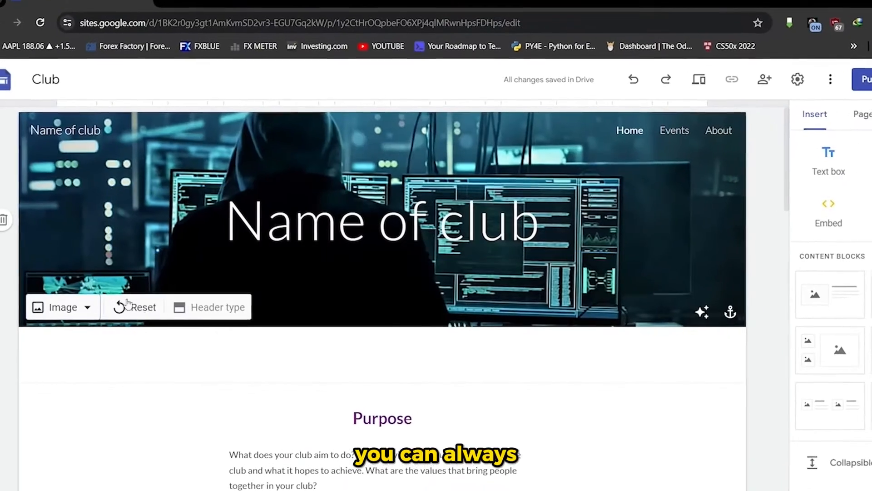
Reset the Club header image to the theme default, and undo the reset
{"action": "left_click", "coordinate": [127, 306]}
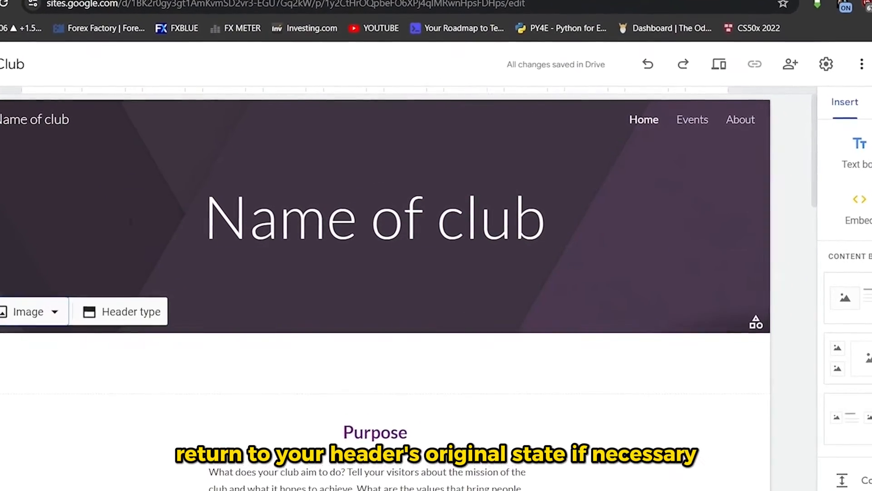
{"action": "left_click", "coordinate": [648, 64]}
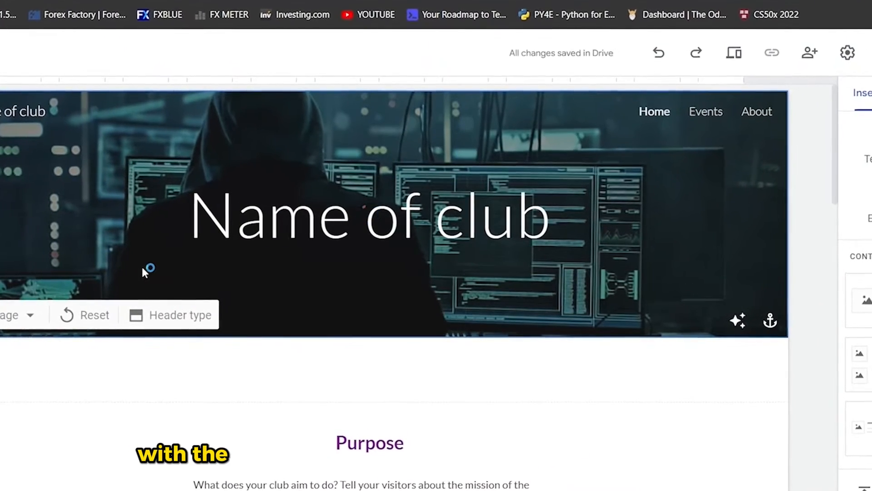
{"action": "key", "text": "ctrl+z"}
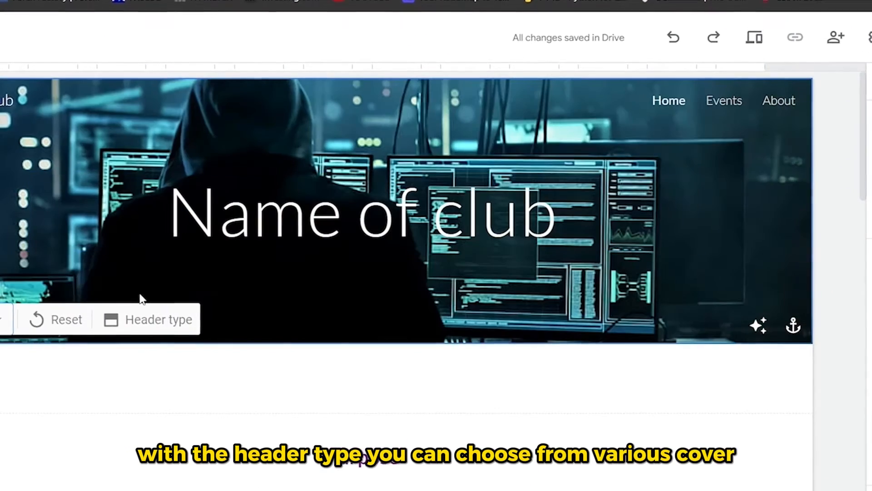
Check the available header types and browse Google Images results for "color background"
{"action": "left_click", "coordinate": [169, 318]}
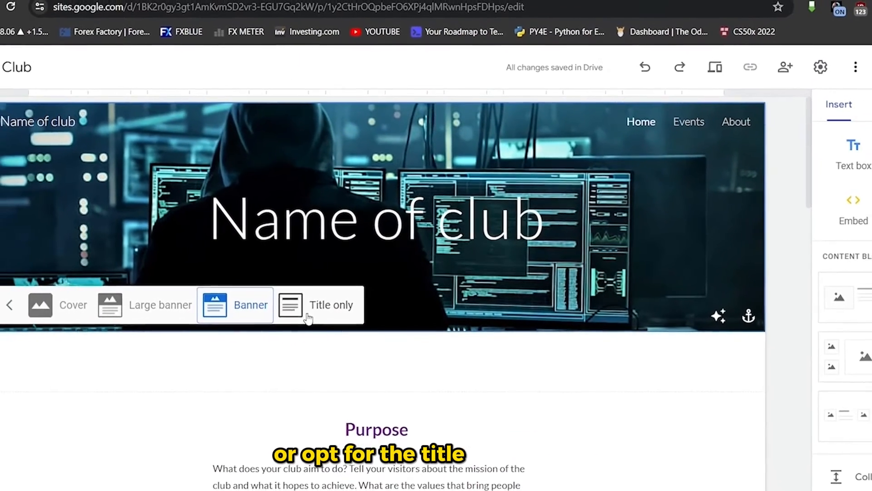
{"action": "left_click", "coordinate": [189, 263]}
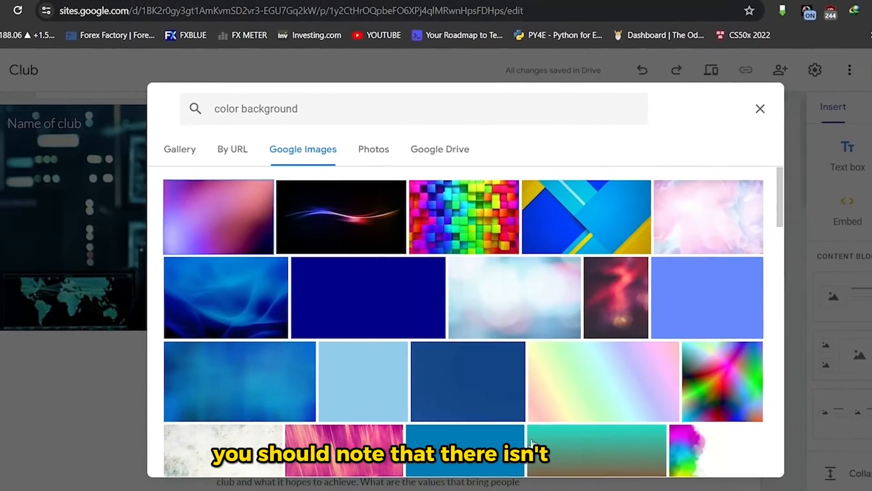
{"action": "scroll", "coordinate": [474, 271], "scroll_direction": "down", "scroll_amount": 5}
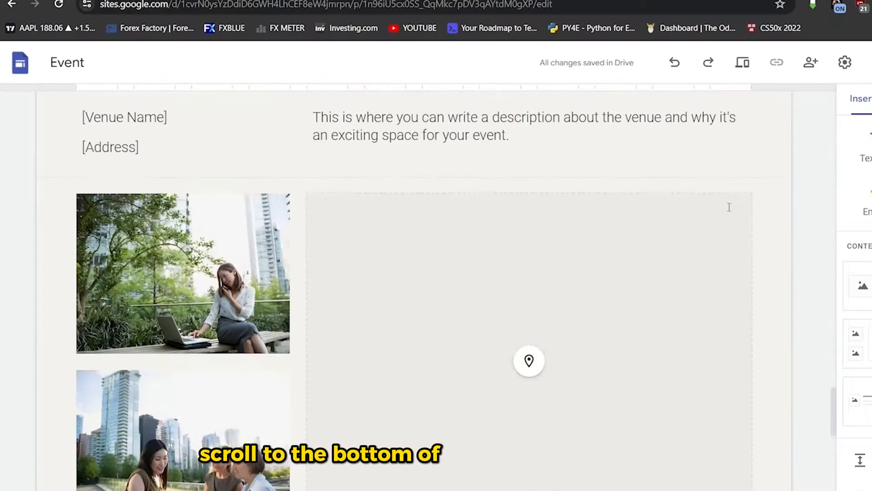
Add a footer to the Event site with the text "This is my footer"
{"action": "scroll", "coordinate": [729, 207], "scroll_direction": "down", "scroll_amount": 10}
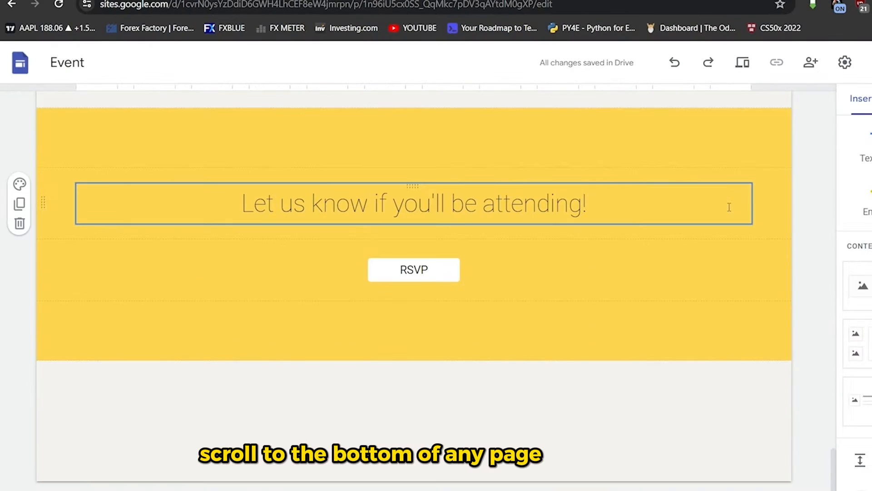
{"action": "left_click", "coordinate": [409, 482]}
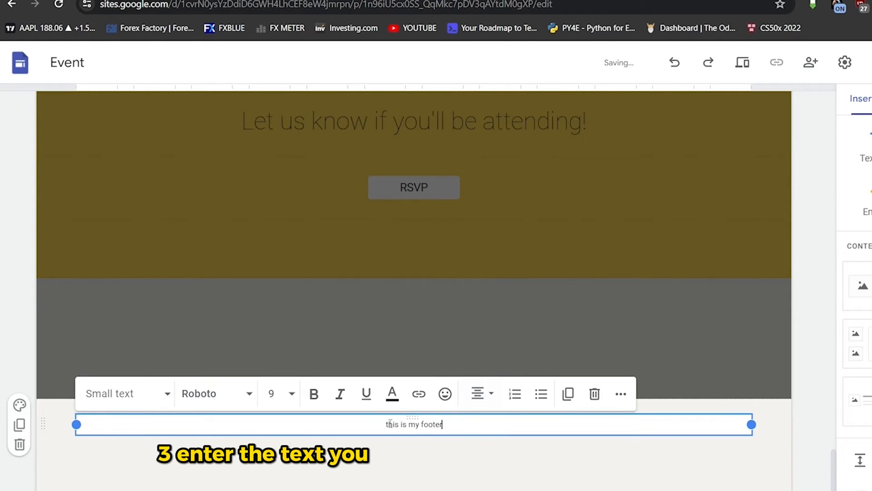
{"action": "type", "text": "T"}
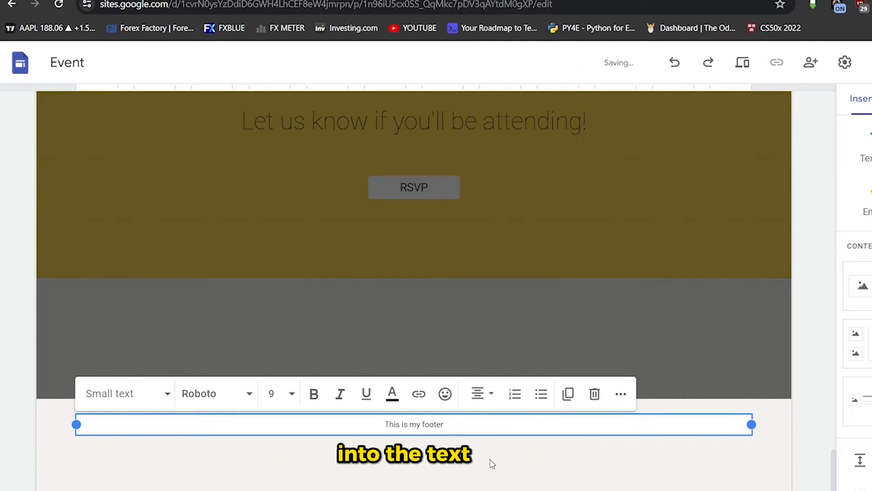
{"action": "left_click", "coordinate": [490, 463]}
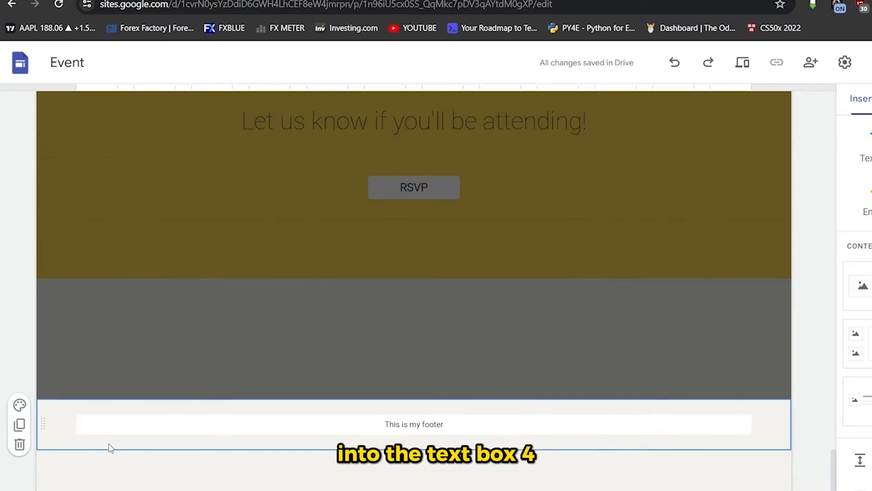
Set the Event footer's section background to the uploaded image 64k-ultra-hd-hacker-tfskpz6via0u0jp9
{"action": "left_click", "coordinate": [18, 404]}
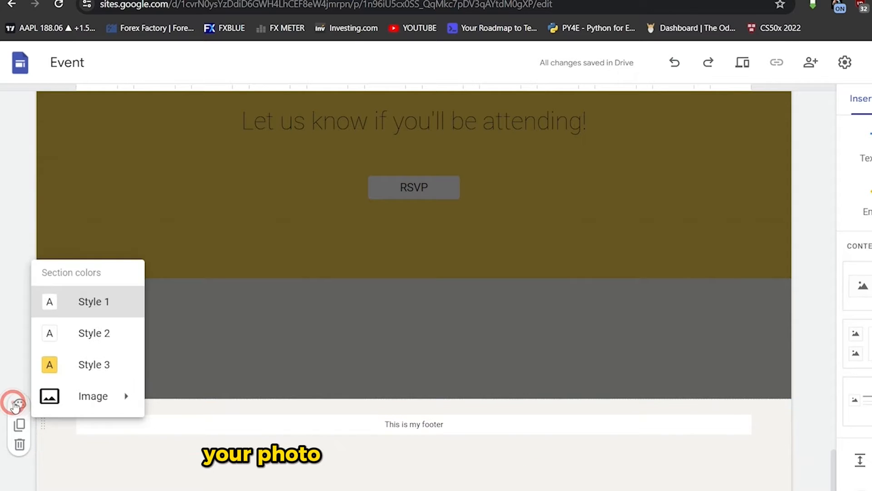
{"action": "mouse_move", "coordinate": [107, 399]}
{"action": "left_click", "coordinate": [173, 401]}
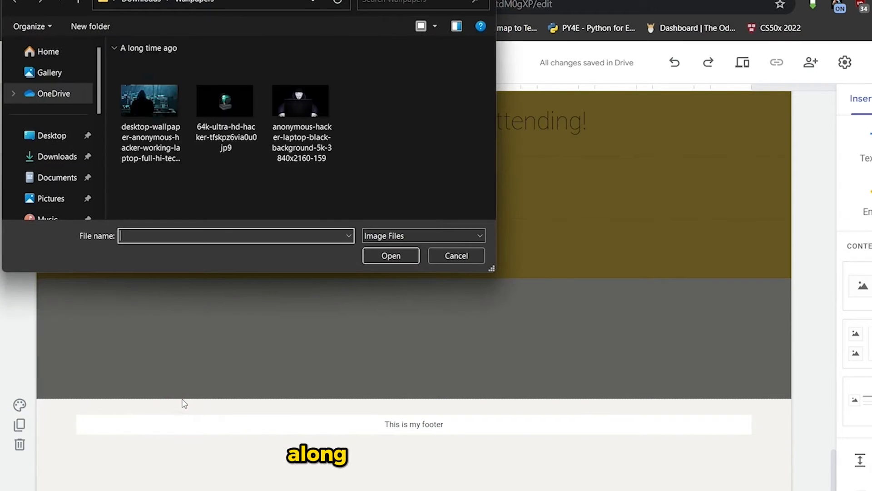
{"action": "left_click", "coordinate": [226, 100]}
{"action": "left_click", "coordinate": [390, 255]}
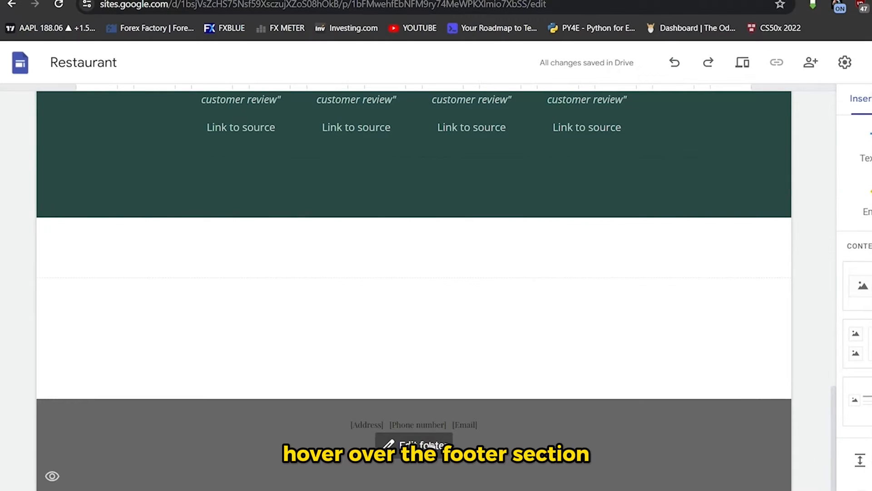
Edit the Restaurant site's footer and set its section background to the uploaded anonymous hacker laptop image
{"action": "left_click", "coordinate": [431, 446]}
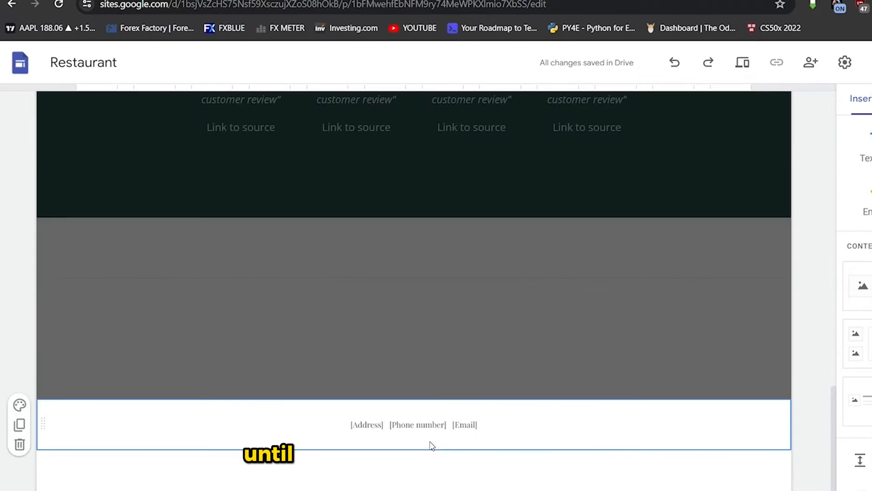
{"action": "left_click", "coordinate": [20, 405]}
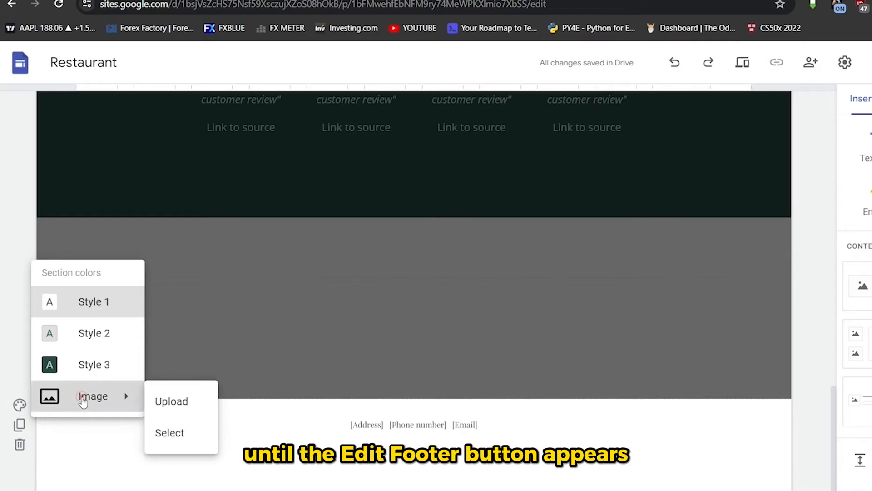
{"action": "left_click", "coordinate": [166, 400]}
{"action": "left_click", "coordinate": [302, 111]}
{"action": "left_click", "coordinate": [379, 258]}
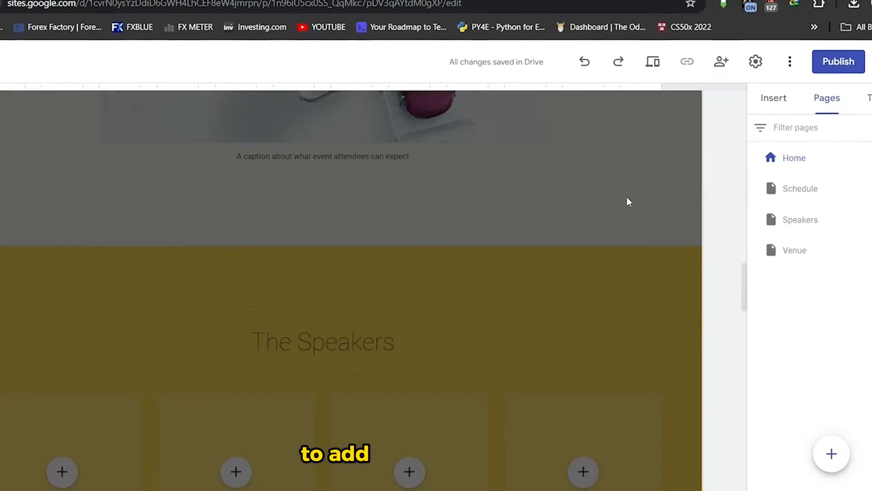
Start a social links block for the Event footer and upload the Workerty News logo as the first link's icon
{"action": "scroll", "coordinate": [637, 197], "scroll_direction": "down", "scroll_amount": 10}
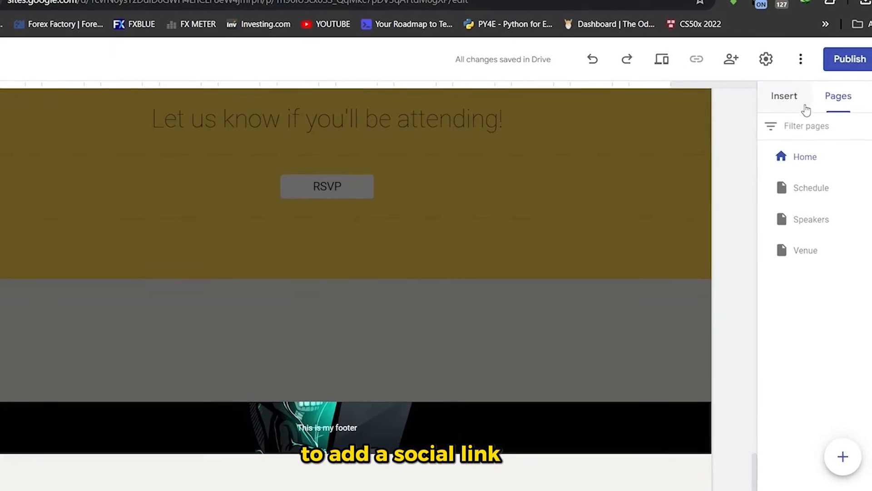
{"action": "left_click", "coordinate": [791, 99]}
{"action": "scroll", "coordinate": [813, 228], "scroll_direction": "down", "scroll_amount": 10}
{"action": "left_click", "coordinate": [838, 275]}
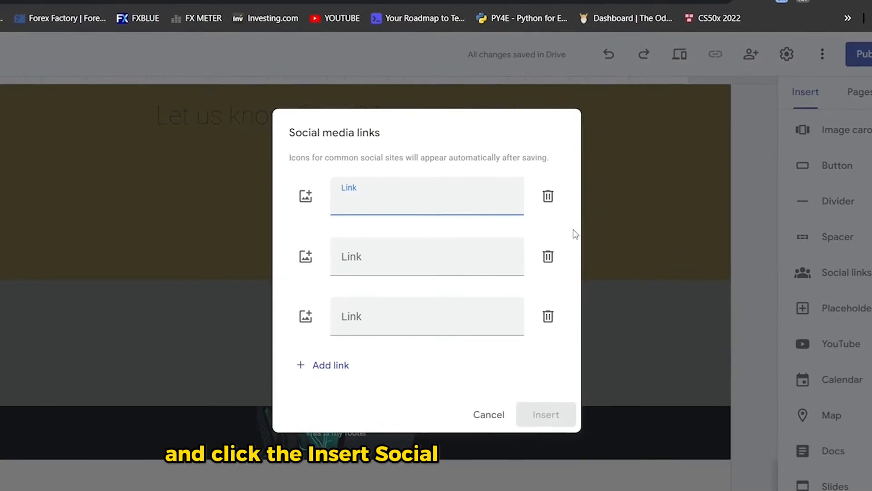
{"action": "left_click", "coordinate": [303, 197]}
{"action": "left_click", "coordinate": [339, 237]}
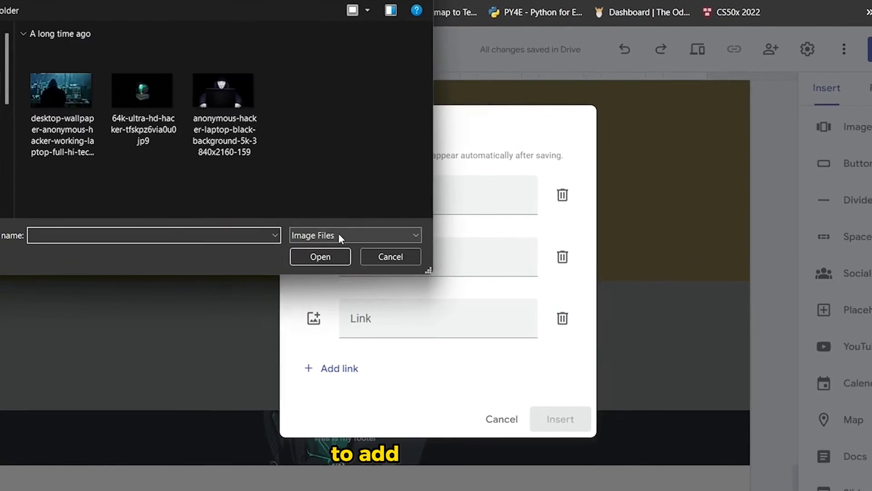
{"action": "scroll", "coordinate": [132, 51], "scroll_direction": "up", "scroll_amount": 10}
{"action": "scroll", "coordinate": [291, 119], "scroll_direction": "down", "scroll_amount": 10}
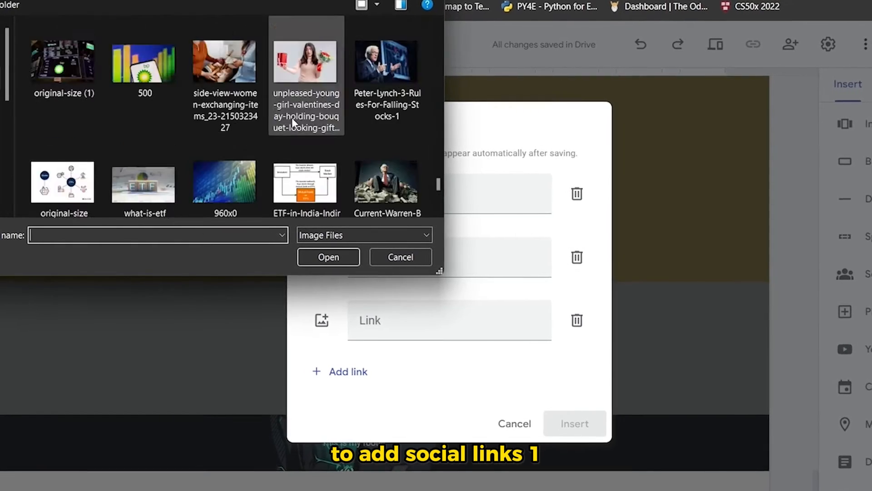
{"action": "left_click", "coordinate": [148, 150]}
{"action": "left_click", "coordinate": [341, 262]}
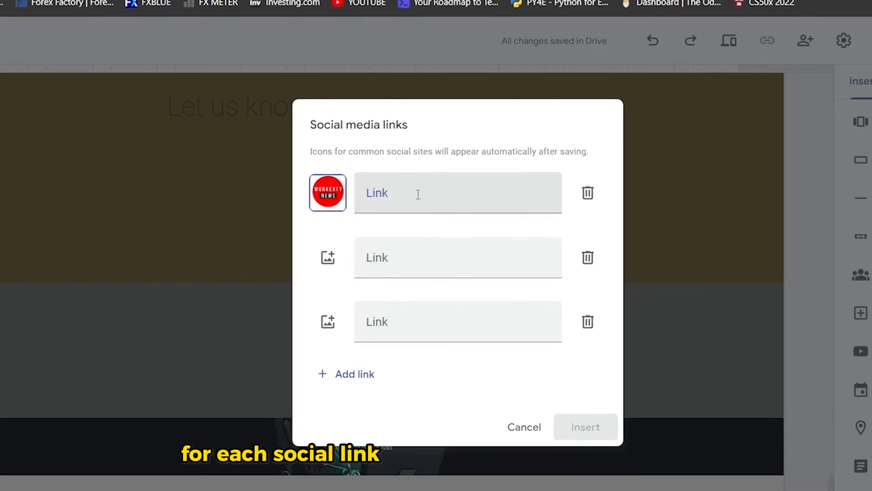
{"action": "left_click", "coordinate": [418, 195]}
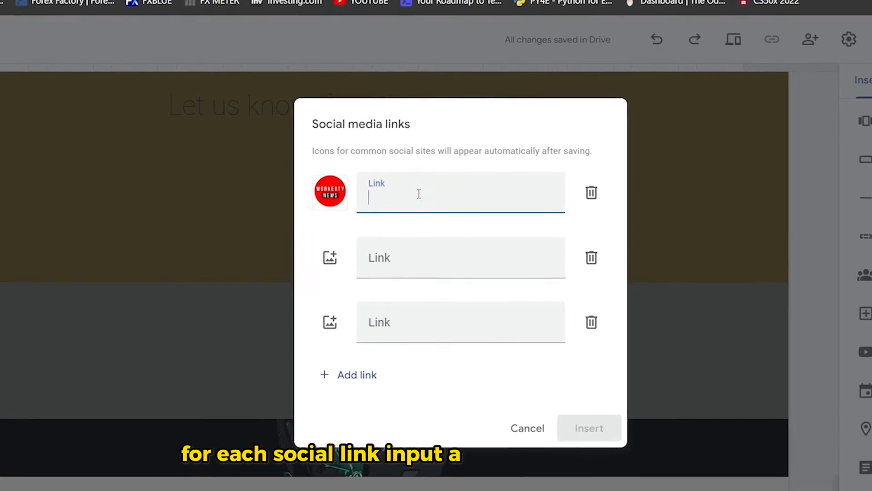
{"action": "type", "text": "http:"}
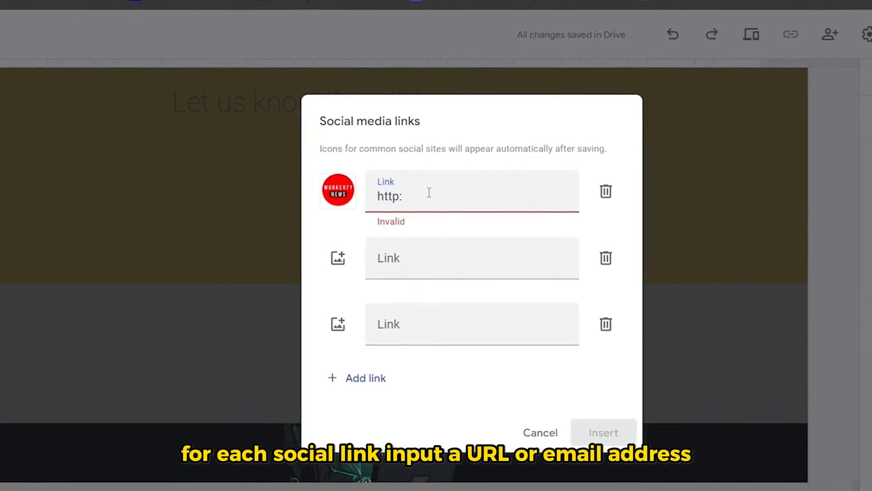
{"action": "key", "text": "BackSpace"}
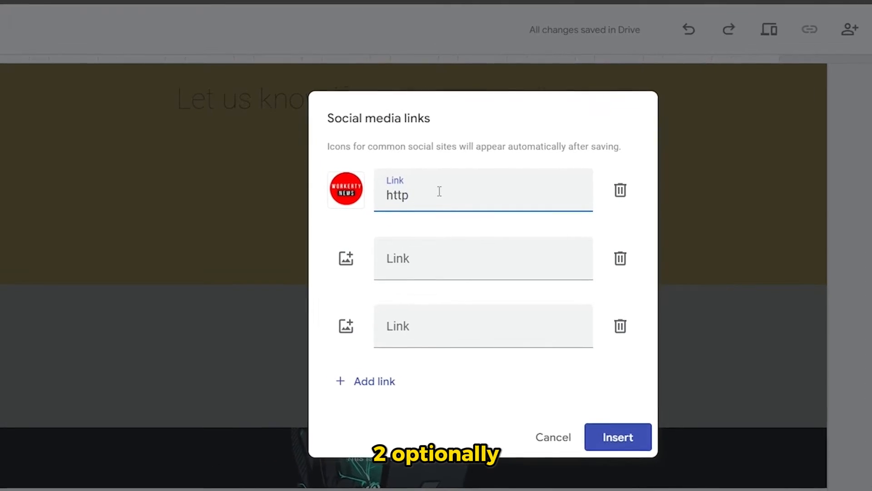
{"action": "type", "text": "://www"}
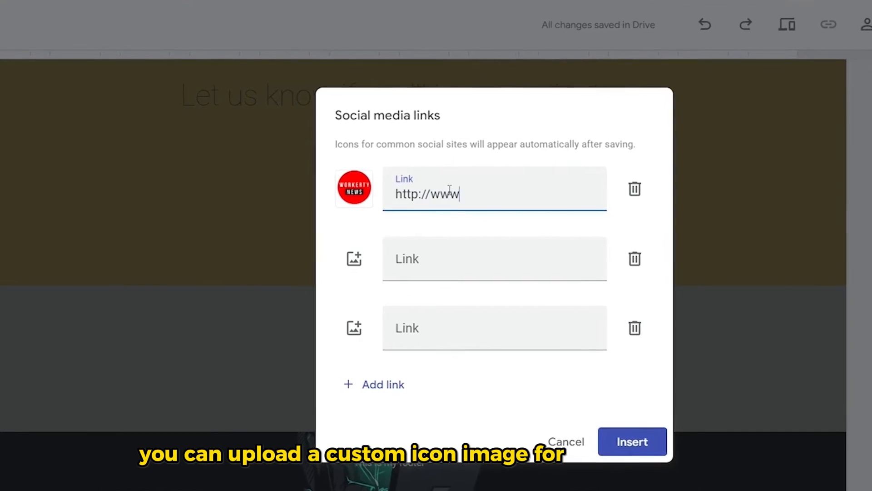
{"action": "type", "text": ".wo"}
{"action": "type", "text": "rkerty.com"}
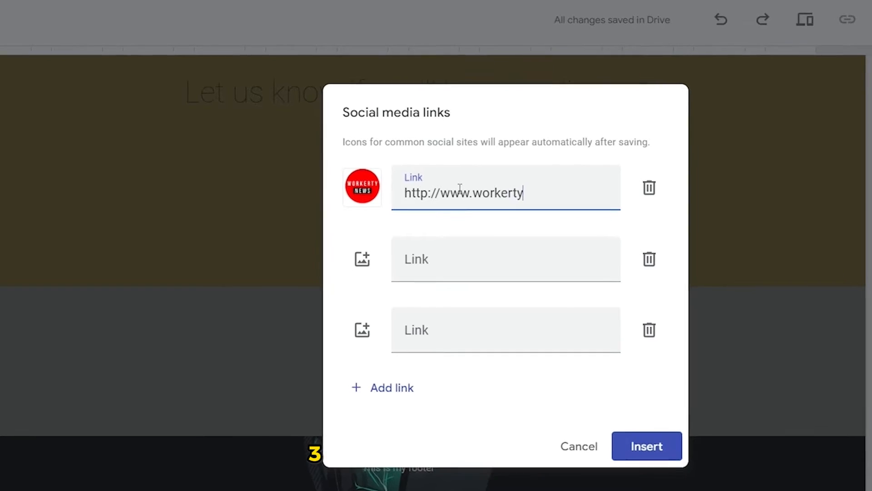
{"action": "left_click", "coordinate": [654, 449]}
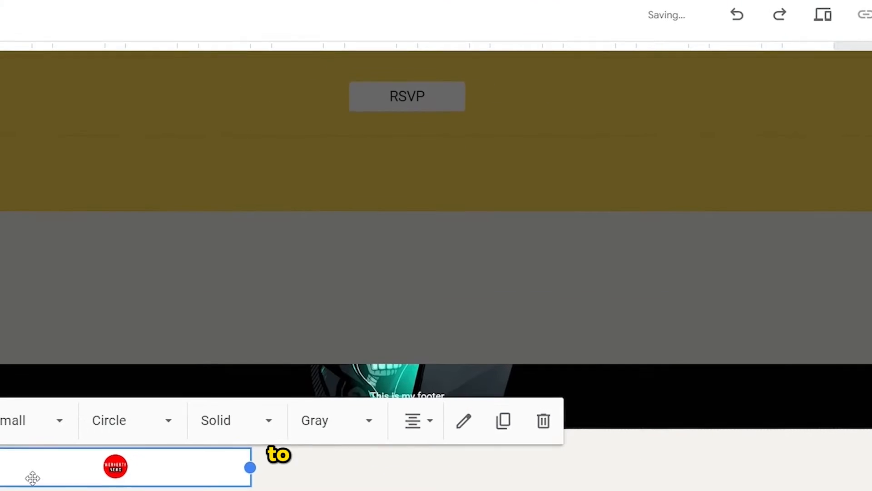
Move the social links block into the footer beside the text, then reopen its link settings and update them
{"action": "scroll", "coordinate": [21, 429], "scroll_direction": "up", "scroll_amount": 2}
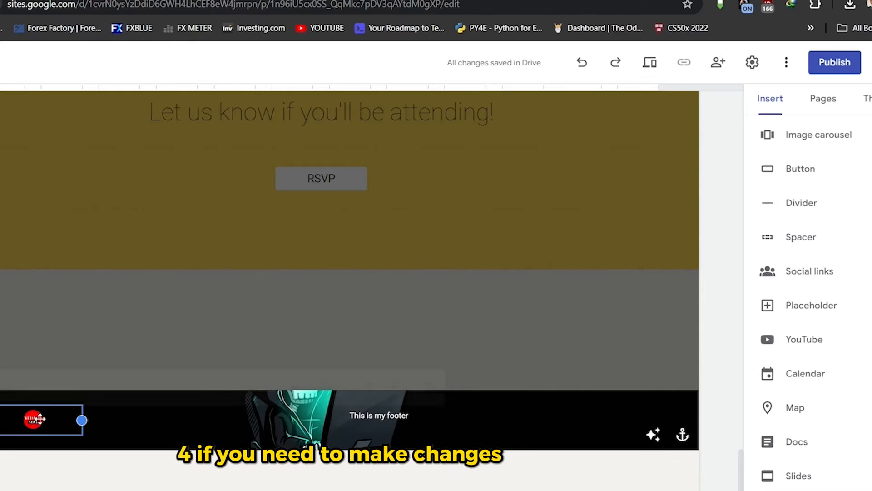
{"action": "left_click", "coordinate": [367, 385]}
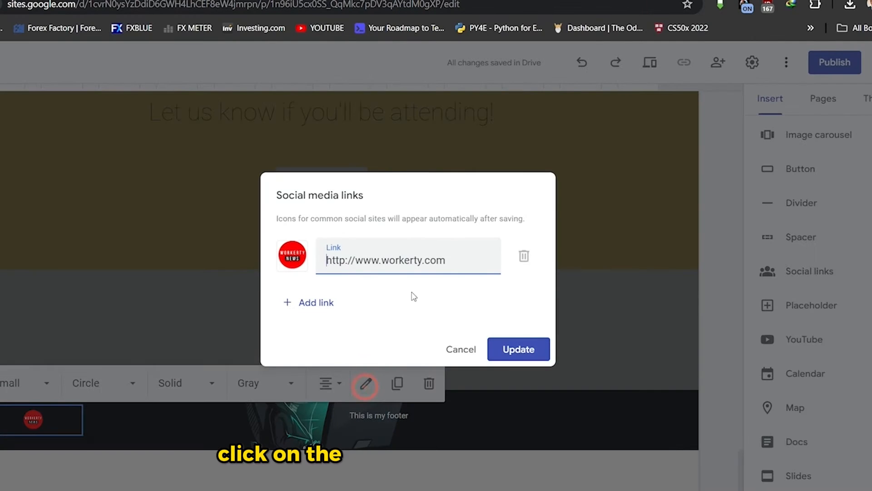
{"action": "left_click", "coordinate": [522, 361]}
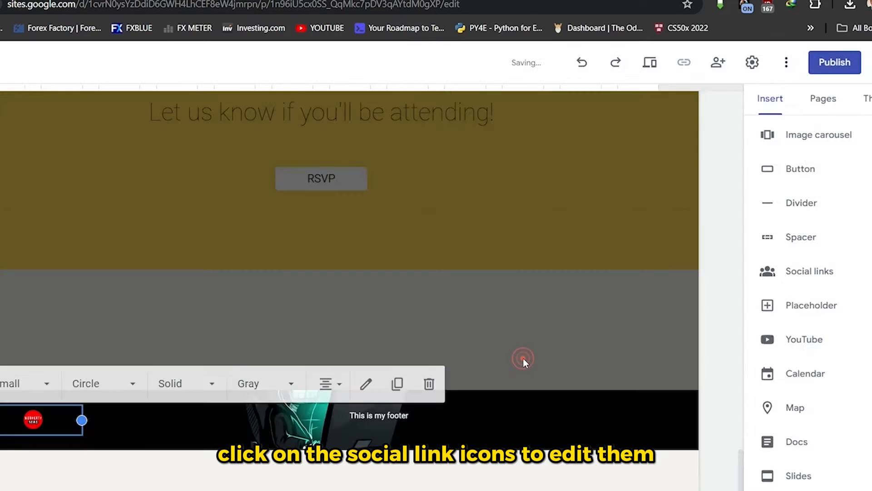